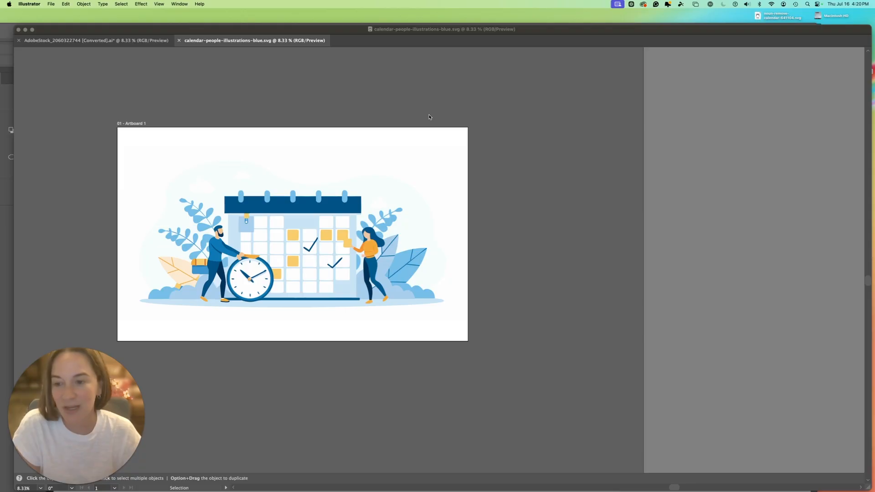
- Show the panels and inspect the calendar illustration's objects
{"action": "key", "text": "Tab"}
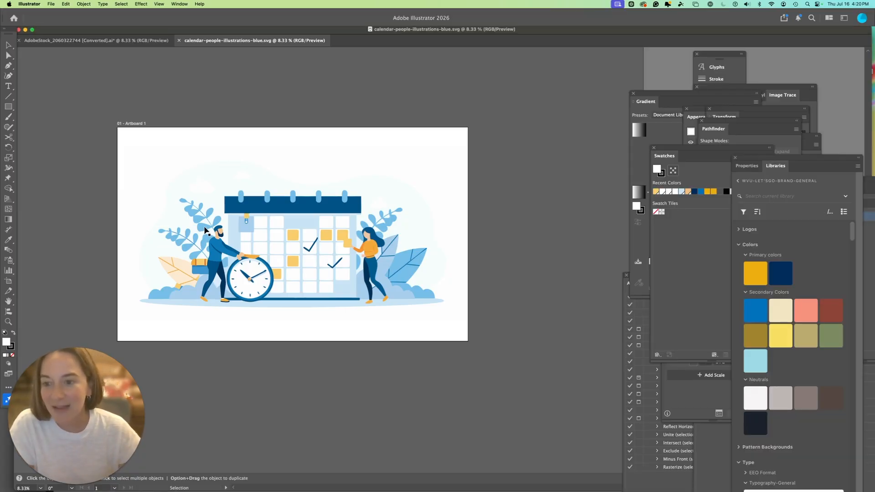
{"action": "left_click", "coordinate": [203, 227]}
{"action": "left_click", "coordinate": [188, 250]}
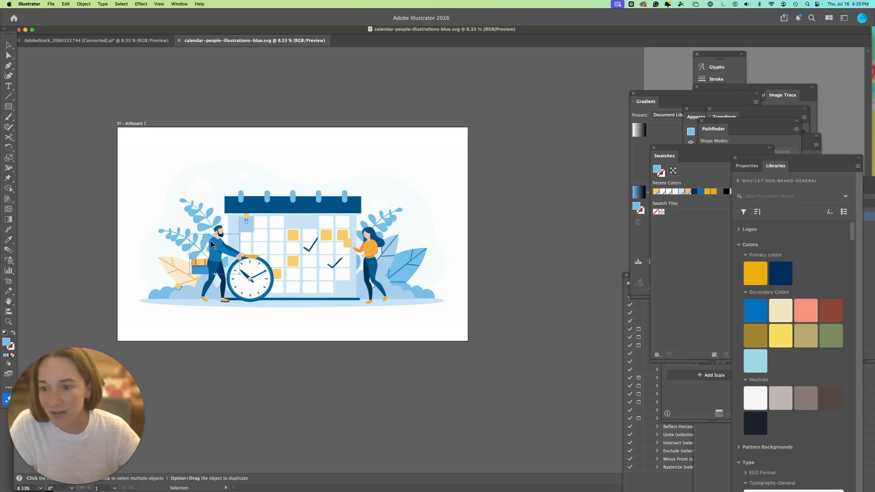
{"action": "left_click", "coordinate": [118, 276]}
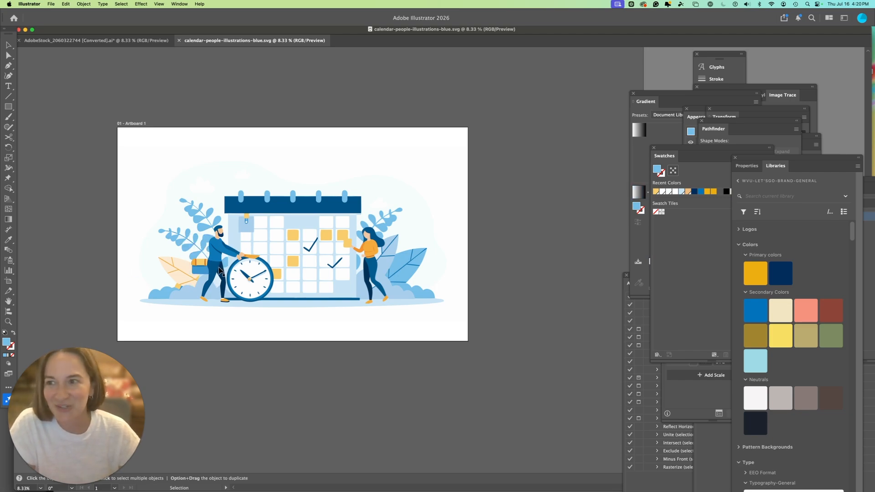
- Switch to the AdobeStock document and move the people illustration partly off the artboard to the left
{"action": "left_click", "coordinate": [103, 43]}
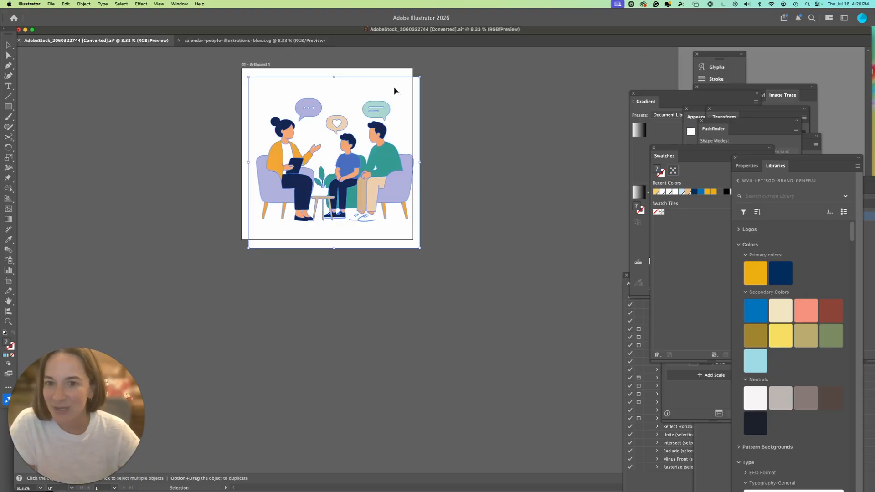
{"action": "left_click_drag", "start_coordinate": [394, 89], "coordinate": [240, 124]}
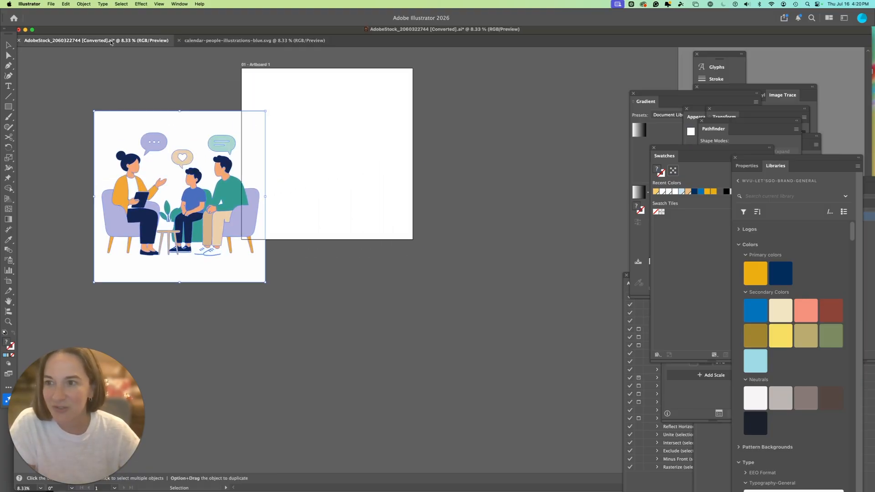
{"action": "double_click", "coordinate": [130, 135]}
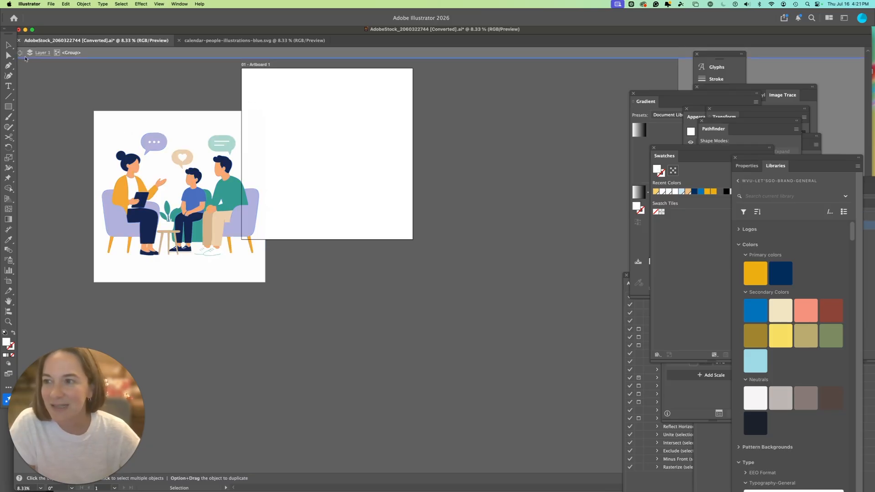
{"action": "left_click", "coordinate": [19, 53]}
{"action": "left_click_drag", "start_coordinate": [112, 121], "coordinate": [225, 112]}
- Select the illustration's white background rectangle with Direct Selection and delete it
{"action": "left_click", "coordinate": [8, 55]}
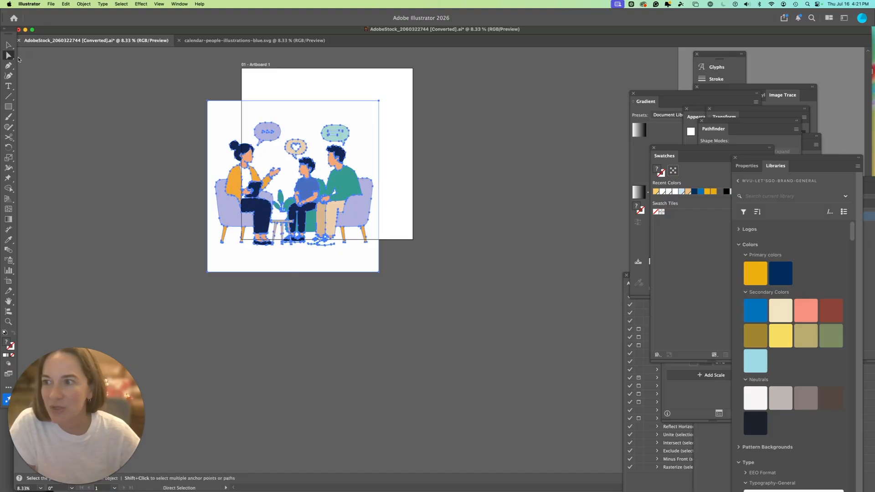
{"action": "left_click", "coordinate": [107, 87]}
{"action": "left_click", "coordinate": [230, 113]}
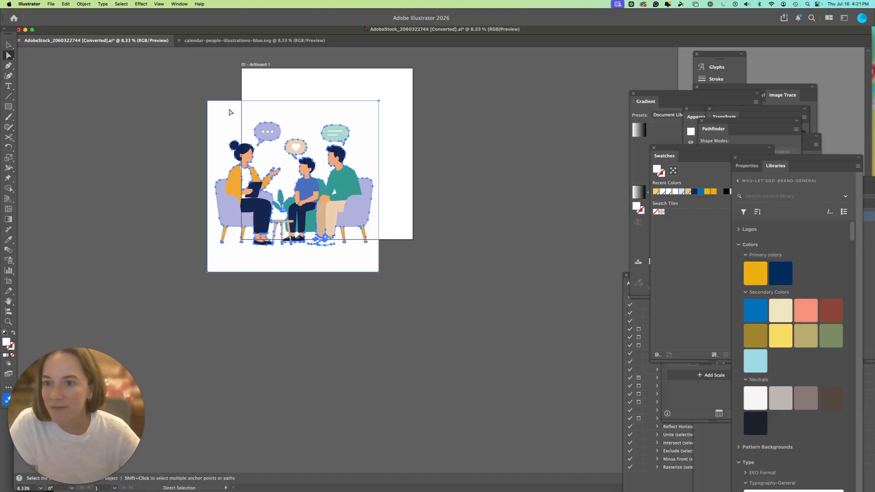
{"action": "left_click", "coordinate": [208, 101]}
{"action": "left_click", "coordinate": [211, 82]}
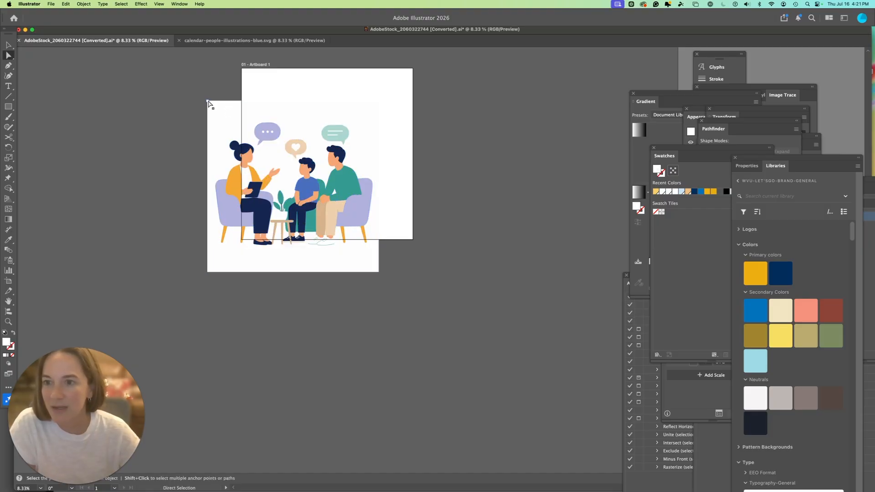
{"action": "left_click", "coordinate": [208, 102]}
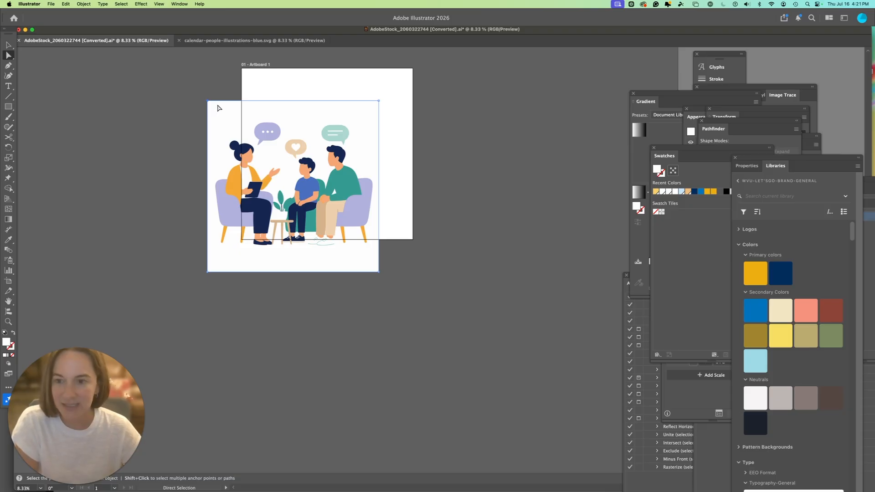
{"action": "key", "text": "Delete"}
{"action": "key", "text": "Delete"}
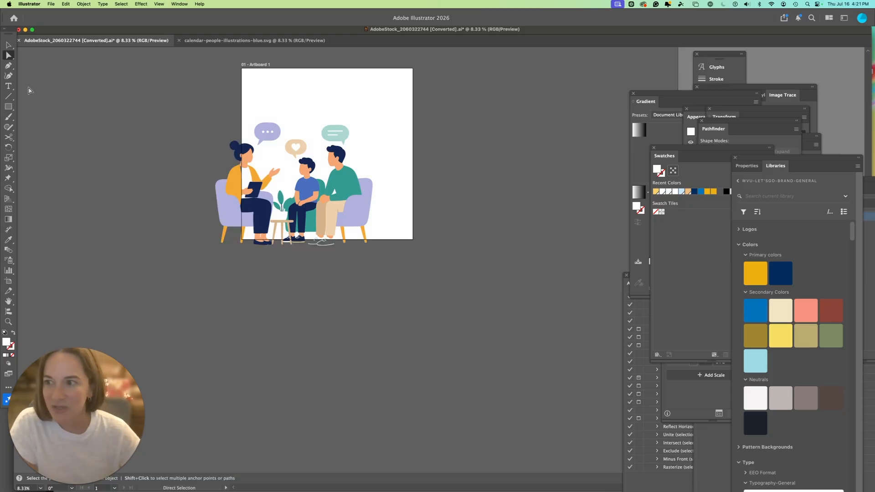
- Move the figures off to the left of the artboard, then undo the move and the background deletion
{"action": "left_click", "coordinate": [8, 46]}
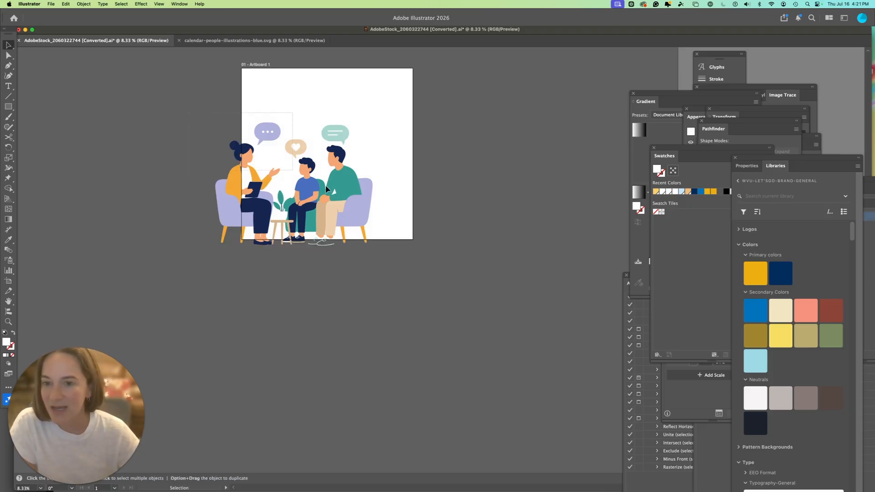
{"action": "left_click", "coordinate": [356, 213]}
{"action": "left_click_drag", "start_coordinate": [355, 214], "coordinate": [200, 197]}
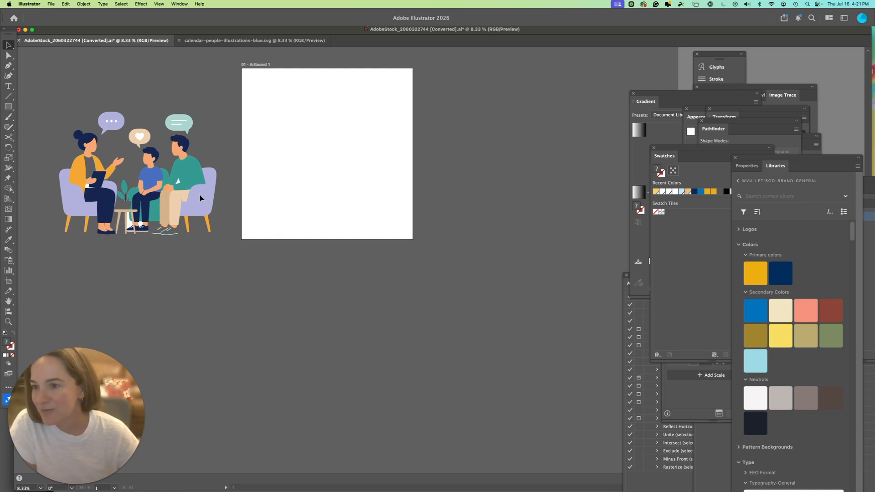
{"action": "left_click", "coordinate": [87, 169]}
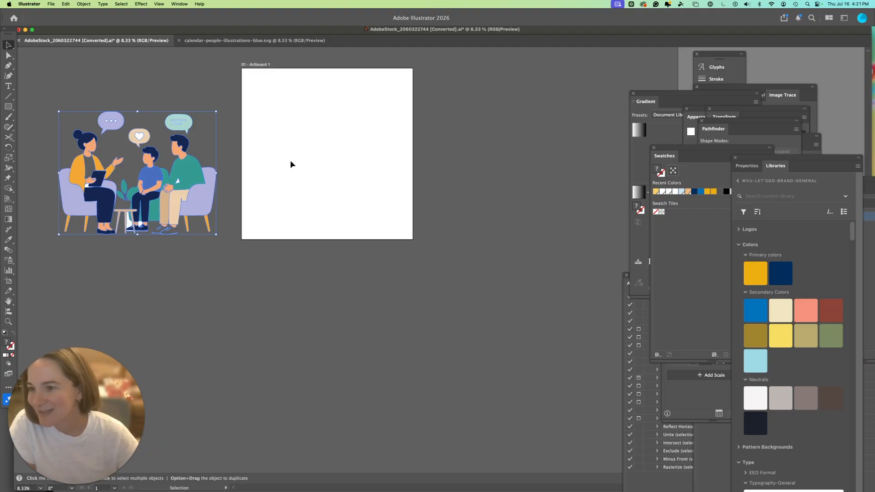
{"action": "key", "text": "super+z"}
{"action": "key", "text": "super+z"}
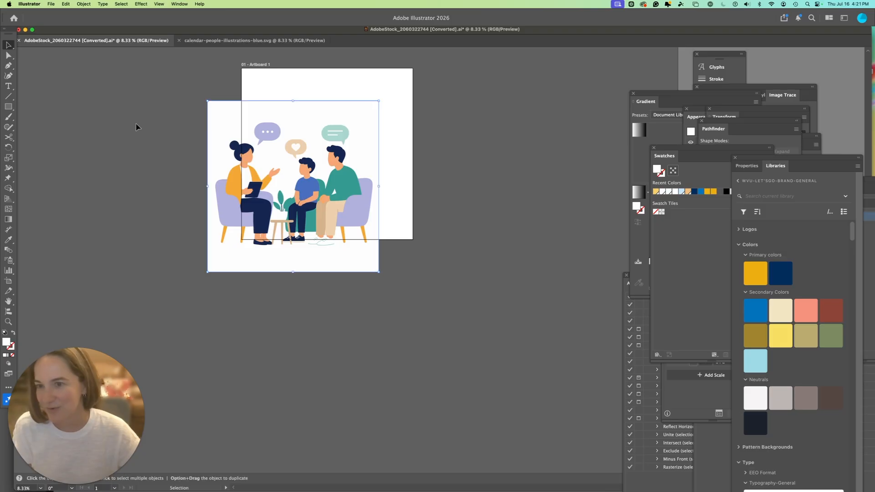
- Move the people illustration back to fill the artboard and drag the Swatches panel beside it
{"action": "left_click", "coordinate": [167, 132]}
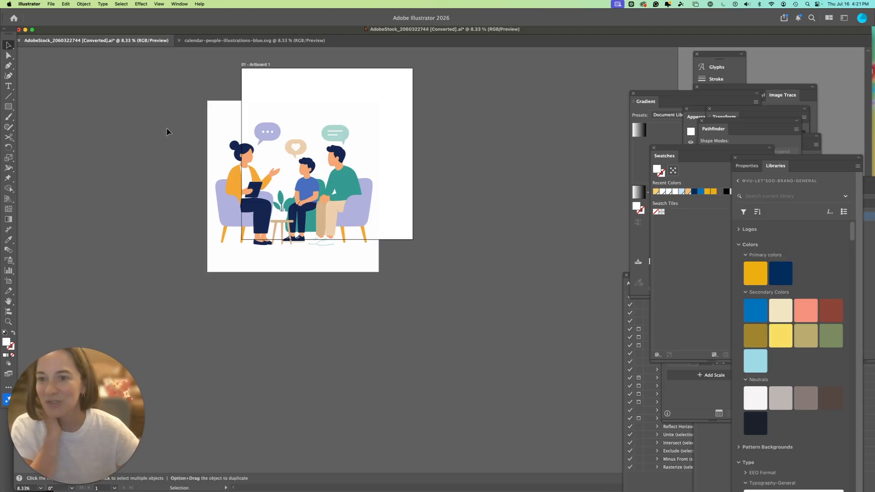
{"action": "left_click_drag", "start_coordinate": [250, 155], "coordinate": [278, 117]}
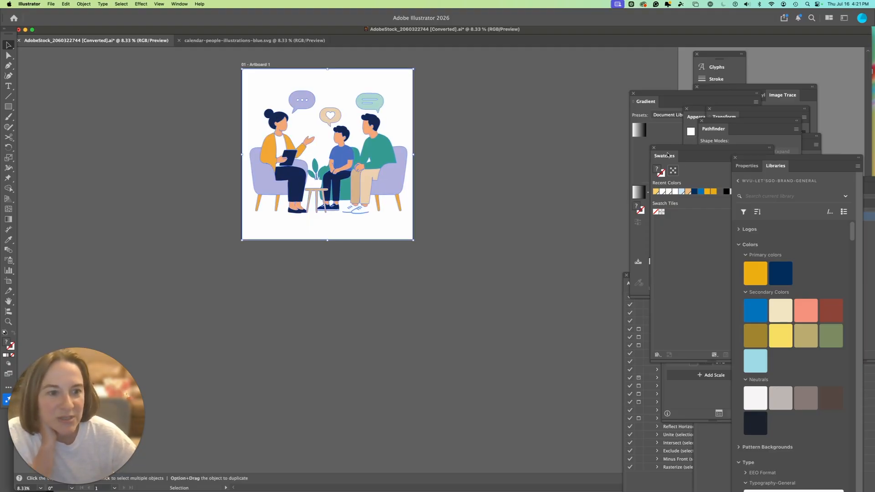
{"action": "left_click_drag", "start_coordinate": [664, 149], "coordinate": [467, 81]}
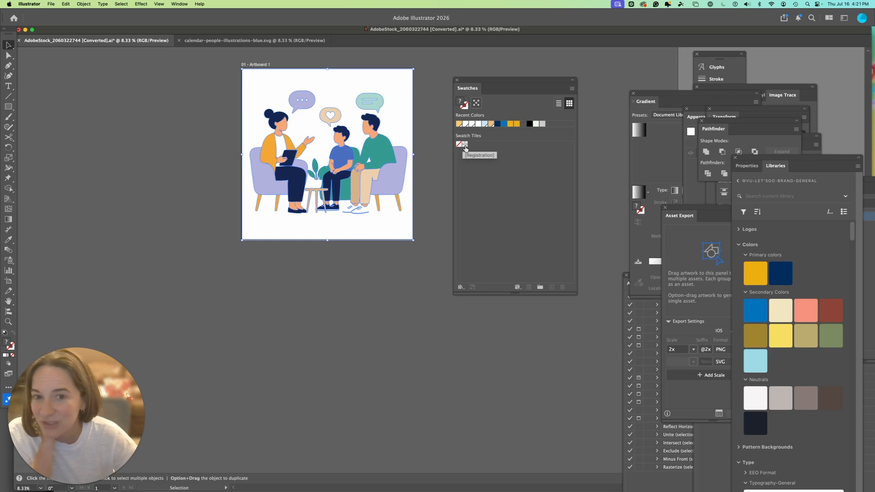
- Switch to the calendar document, select all of its artwork and copy it
{"action": "left_click", "coordinate": [234, 42]}
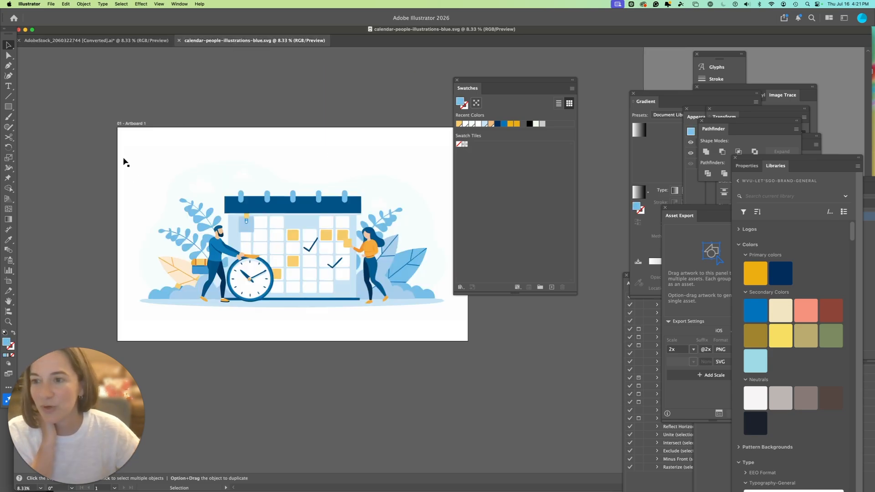
{"action": "left_click_drag", "start_coordinate": [155, 186], "coordinate": [512, 301]}
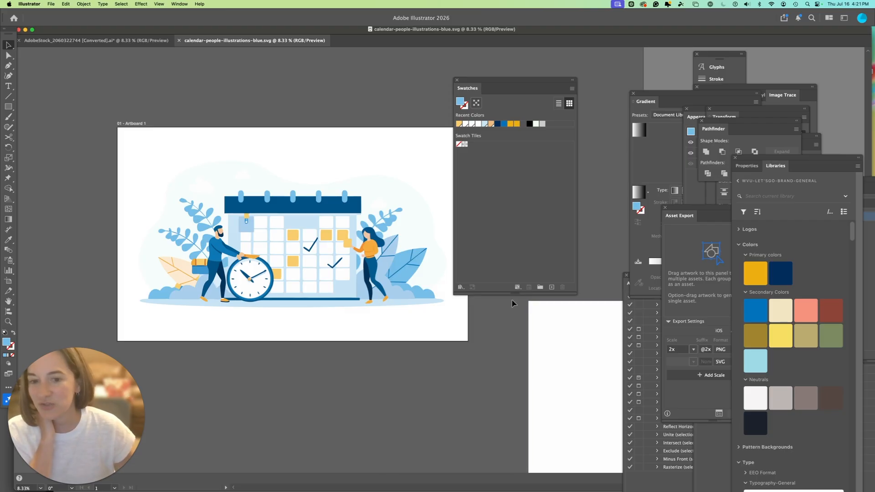
{"action": "left_click_drag", "start_coordinate": [145, 176], "coordinate": [470, 327]}
{"action": "key", "text": "super+c"}
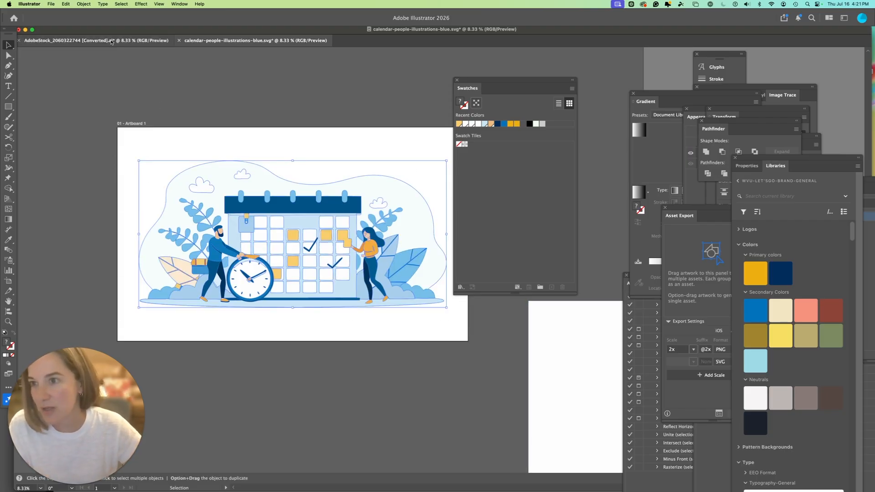
- Paste the calendar artwork into the AdobeStock document and place it below the artboard
{"action": "left_click", "coordinate": [114, 42]}
{"action": "key", "text": "super+minus"}
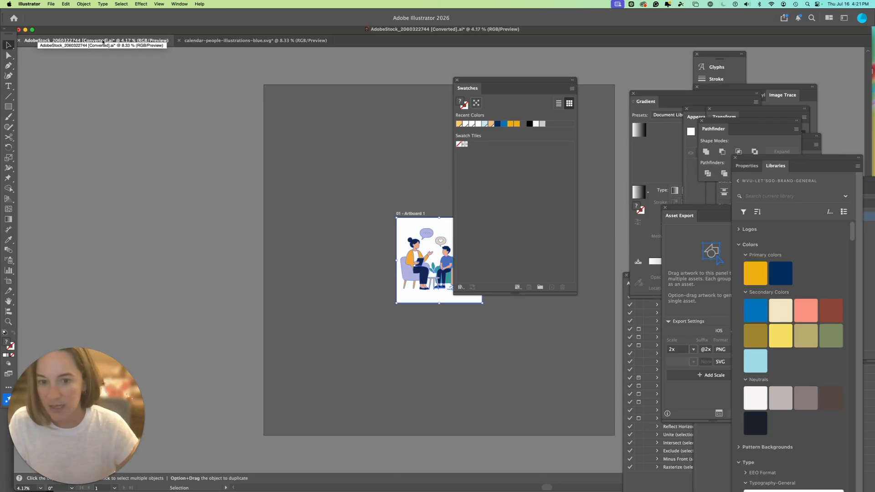
{"action": "key", "text": "super+v"}
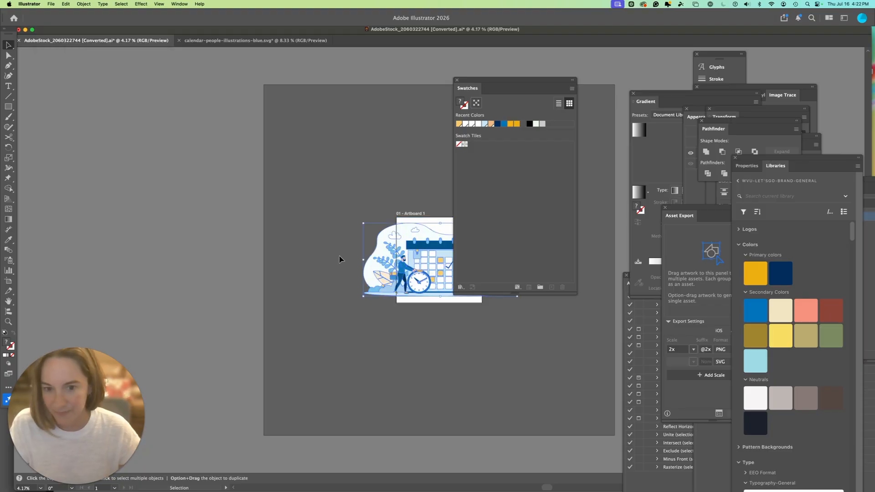
{"action": "left_click_drag", "start_coordinate": [391, 268], "coordinate": [351, 346]}
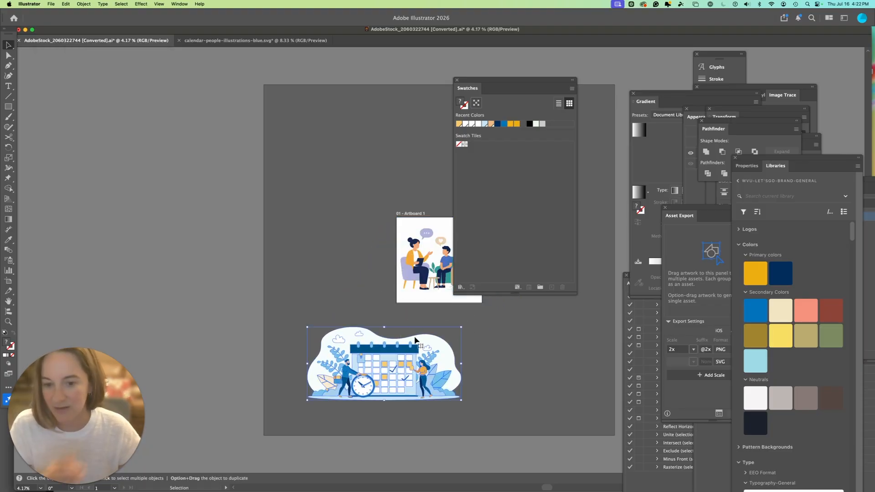
- Add the pasted calendar artwork's colors to the Swatches panel, then deselect it
{"action": "left_click", "coordinate": [572, 89]}
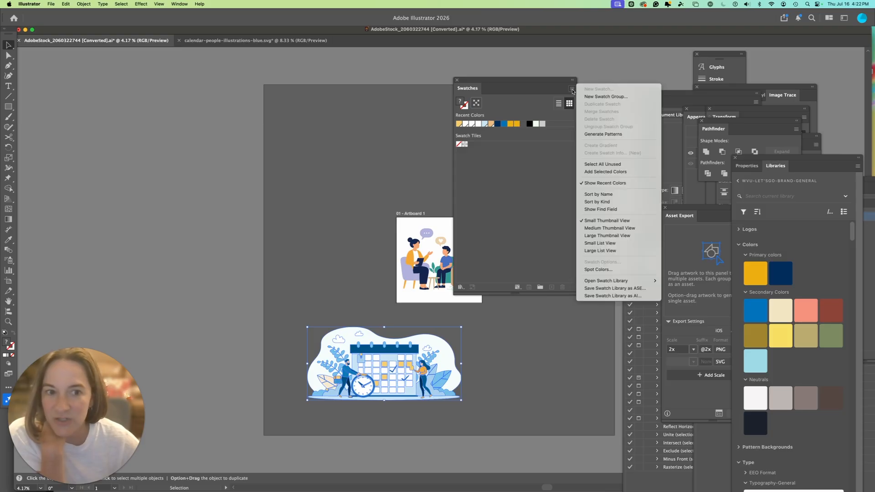
{"action": "left_click", "coordinate": [604, 172]}
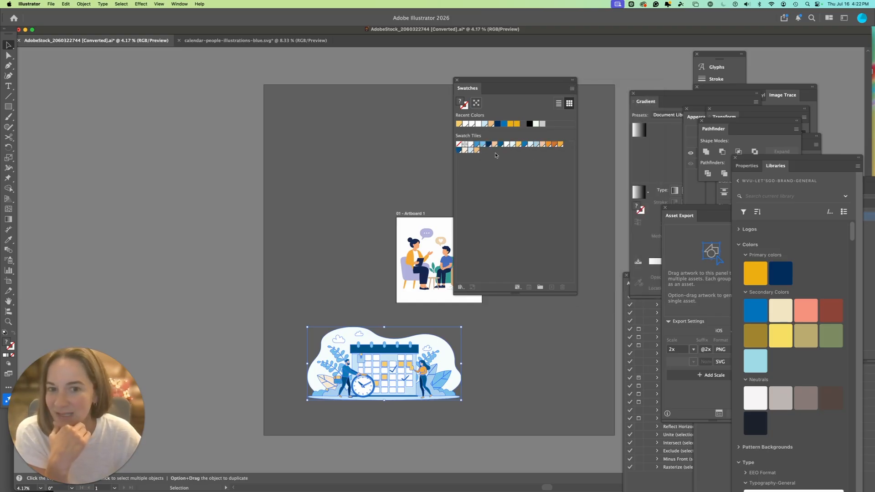
{"action": "left_click", "coordinate": [332, 248]}
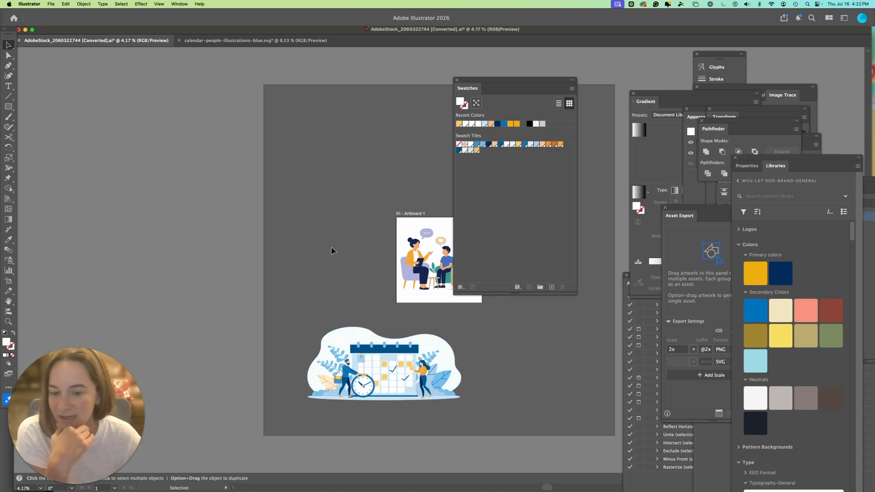
- Select the people illustration and open Recolor Artwork
{"action": "left_click", "coordinate": [476, 299]}
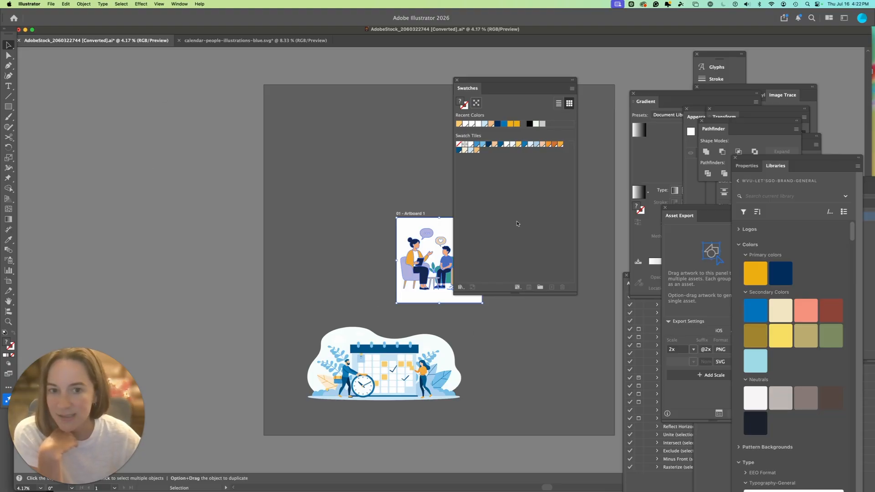
{"action": "left_click", "coordinate": [66, 4]}
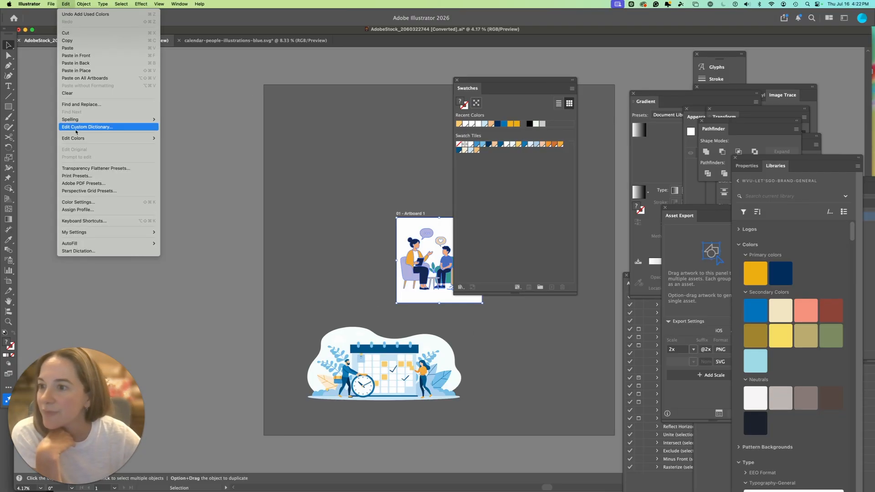
{"action": "mouse_move", "coordinate": [76, 141]}
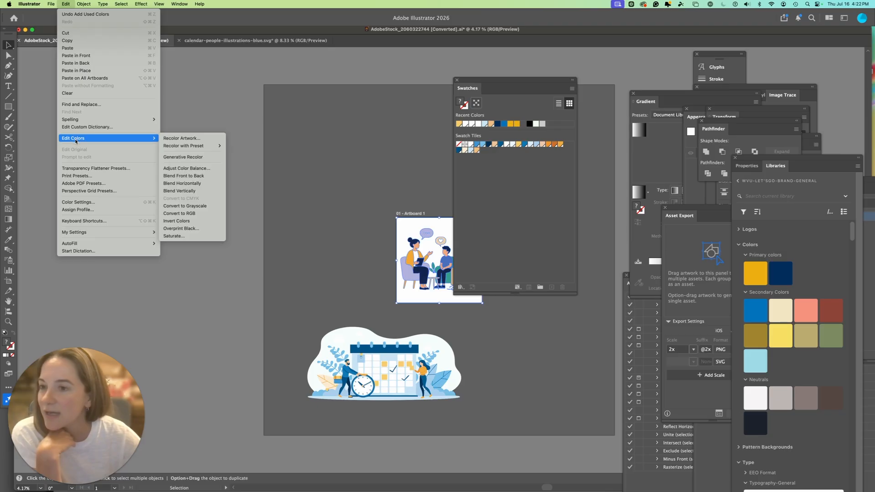
{"action": "left_click", "coordinate": [200, 140]}
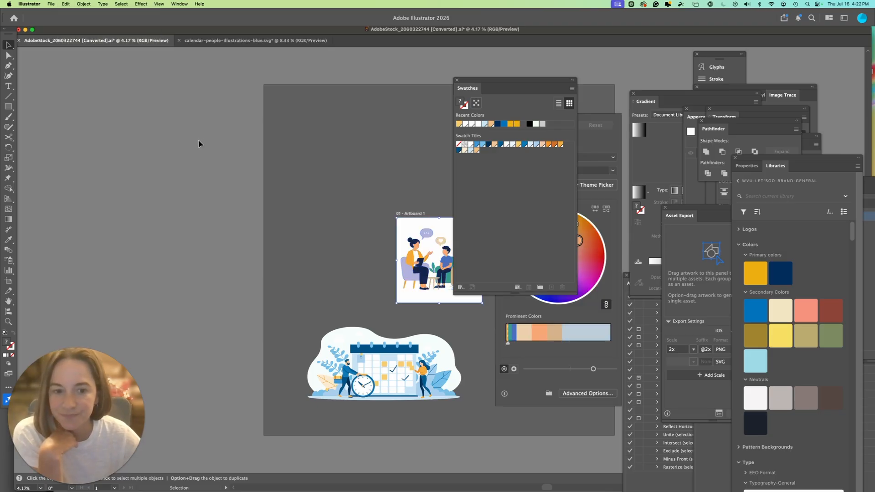
- Set the Recolor color library to Document Swatches for the selected people illustration
{"action": "left_click_drag", "start_coordinate": [470, 80], "coordinate": [115, 128]}
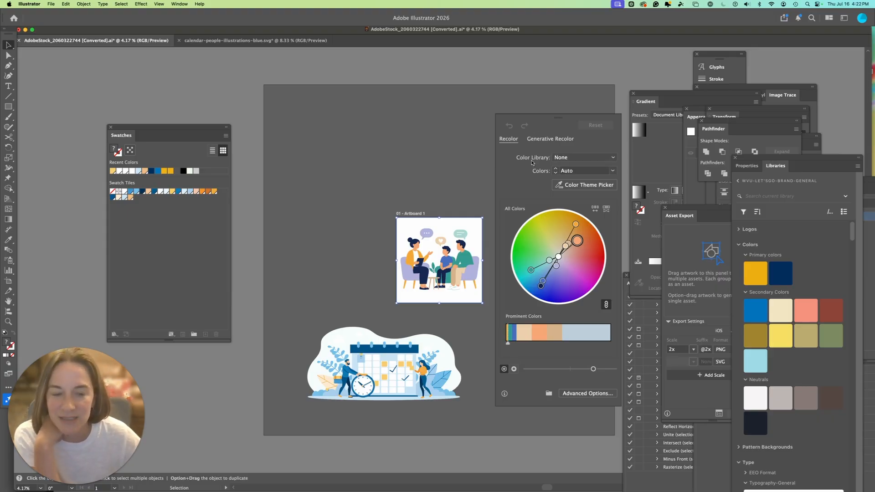
{"action": "left_click", "coordinate": [567, 159]}
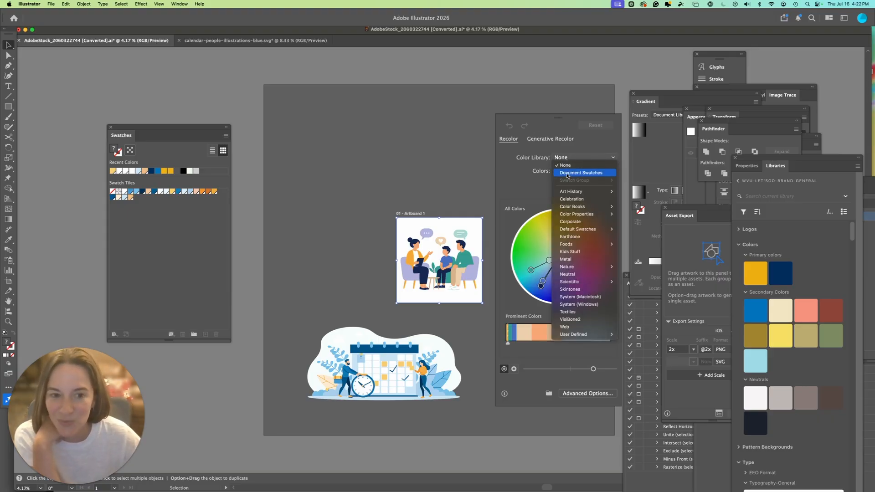
{"action": "left_click", "coordinate": [568, 173]}
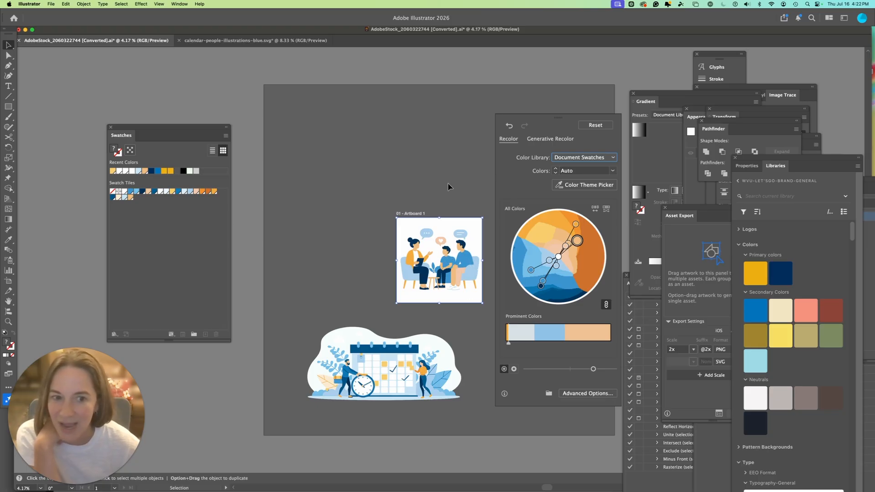
- Try changing the recolor's number of colors to All, then a smaller count, then back to Auto
{"action": "left_click", "coordinate": [614, 172]}
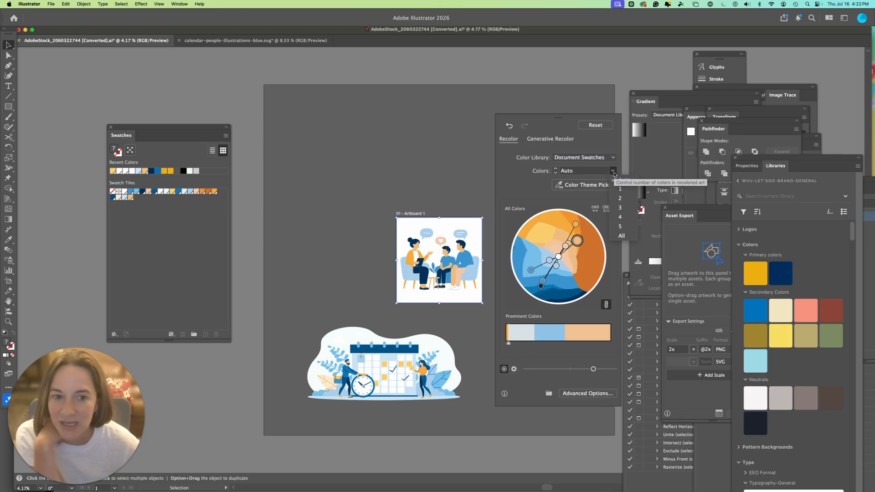
{"action": "left_click", "coordinate": [622, 236]}
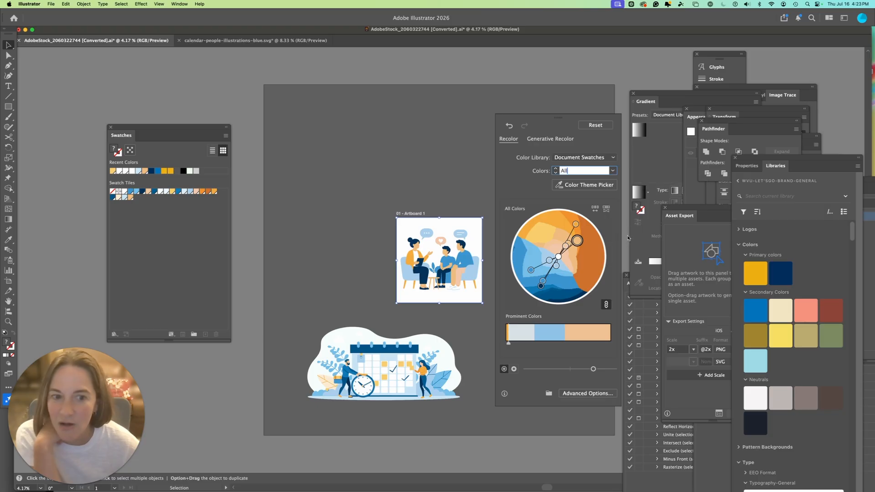
{"action": "left_click", "coordinate": [613, 171]}
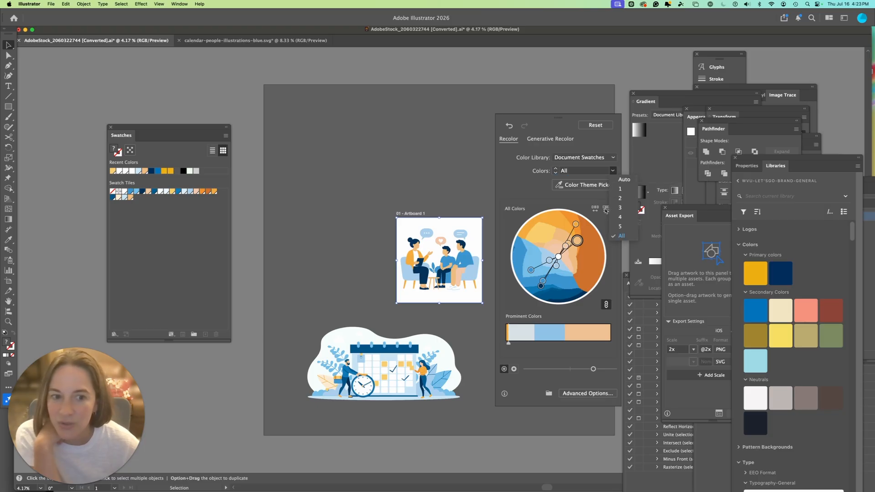
{"action": "left_click", "coordinate": [621, 210]}
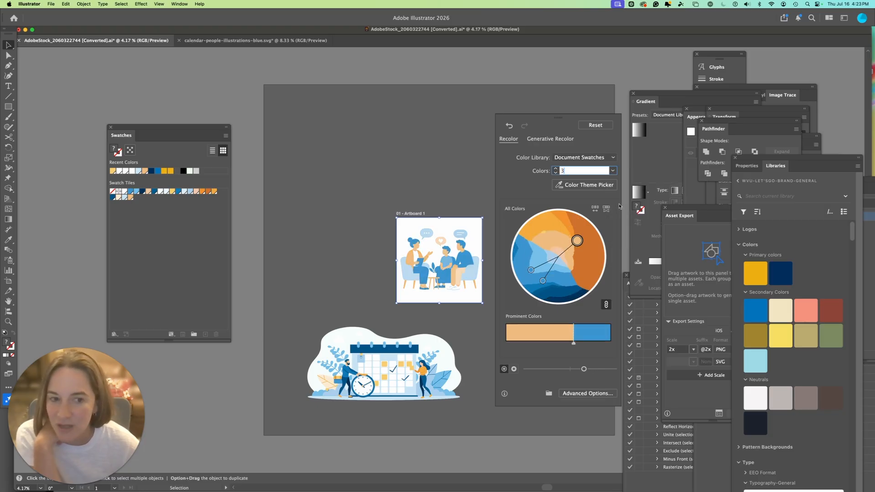
{"action": "left_click", "coordinate": [613, 171]}
{"action": "left_click", "coordinate": [621, 183]}
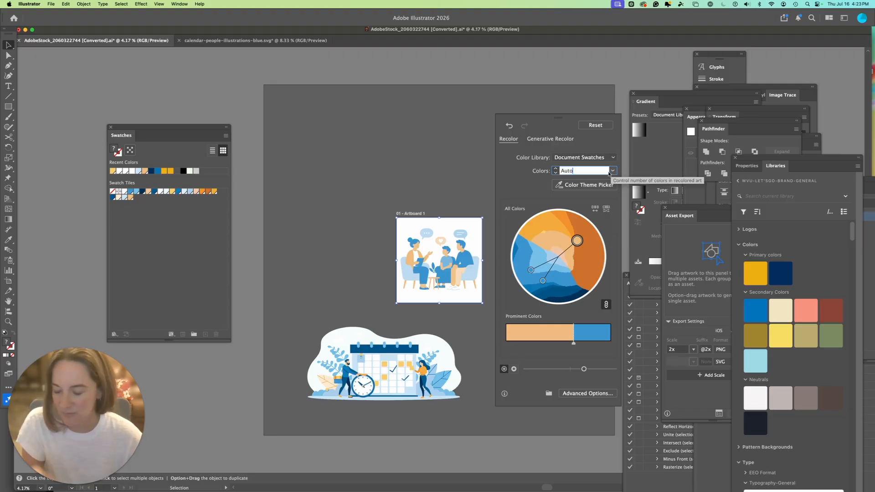
{"action": "key", "text": "Tab"}
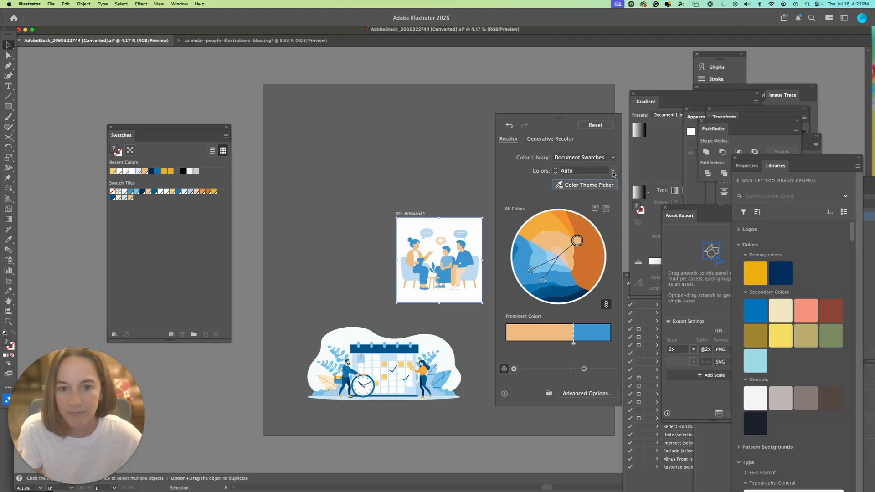
- Set the number of colors to All and adjust the weights of the prominent color patches
{"action": "left_click", "coordinate": [613, 172]}
{"action": "left_click", "coordinate": [624, 237]}
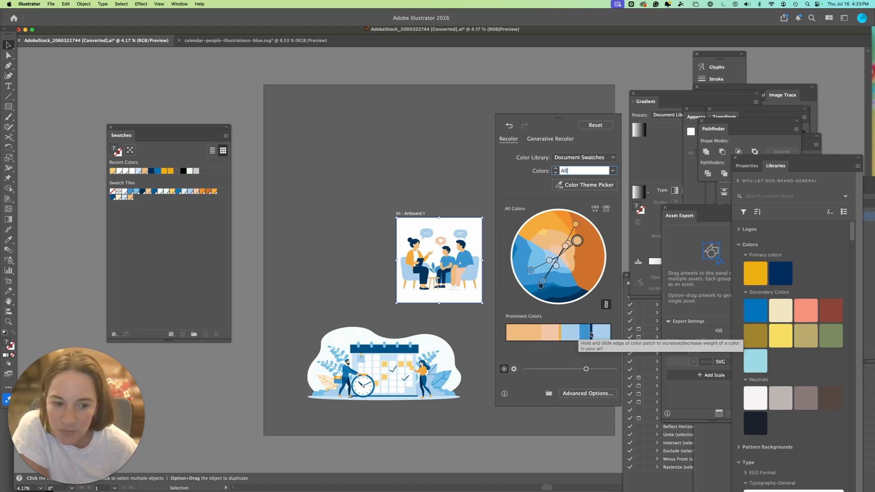
{"action": "left_click_drag", "start_coordinate": [591, 335], "coordinate": [598, 333]}
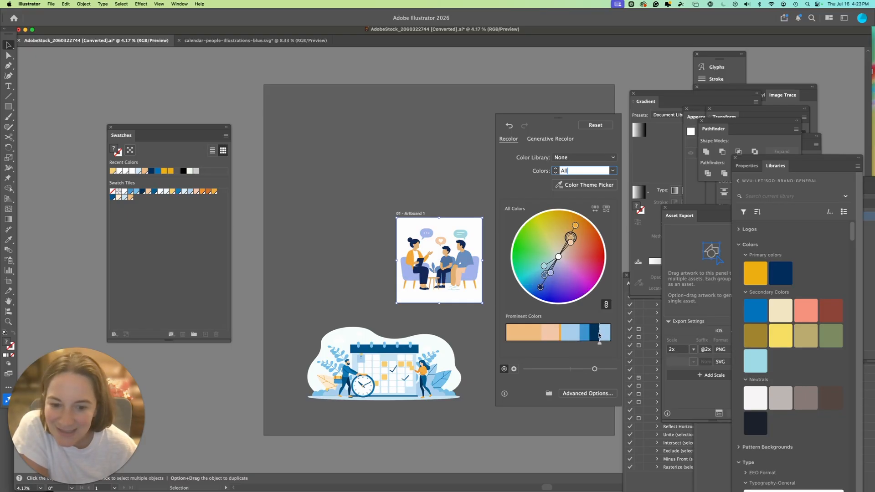
{"action": "left_click_drag", "start_coordinate": [600, 345], "coordinate": [596, 345]}
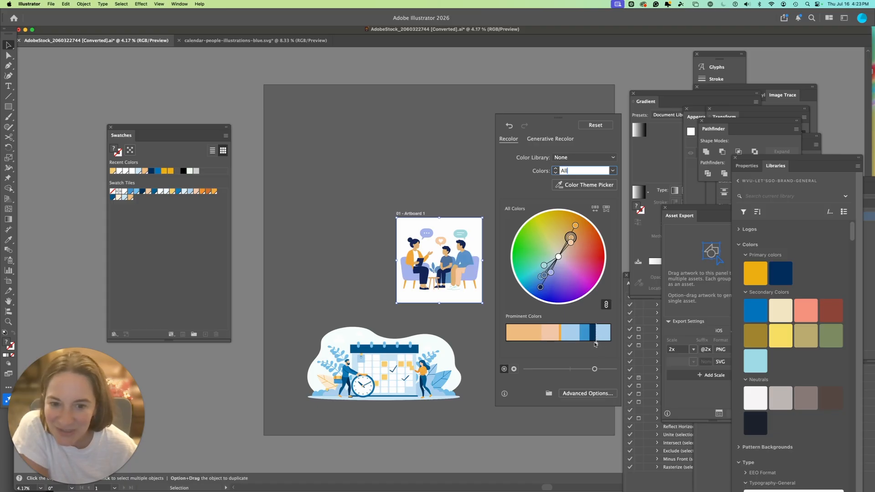
- Reapply Document Swatches as the color library with All colors and close Recolor Artwork
{"action": "left_click", "coordinate": [570, 158]}
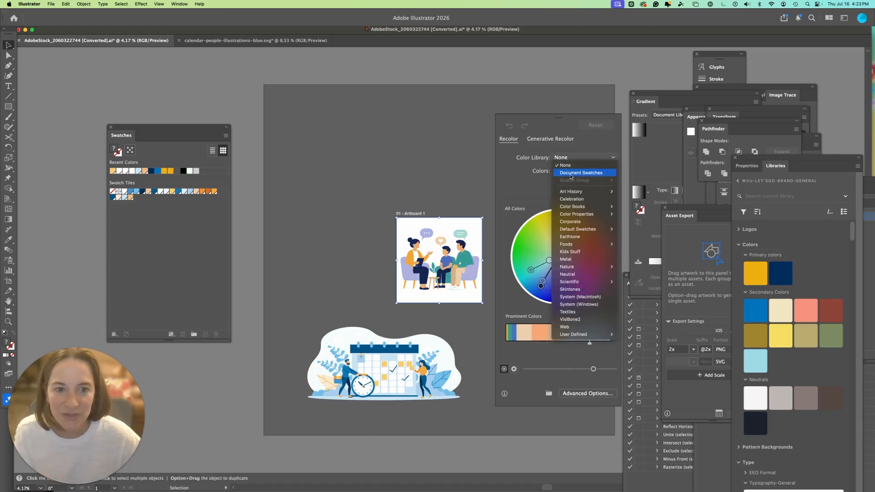
{"action": "left_click", "coordinate": [571, 174]}
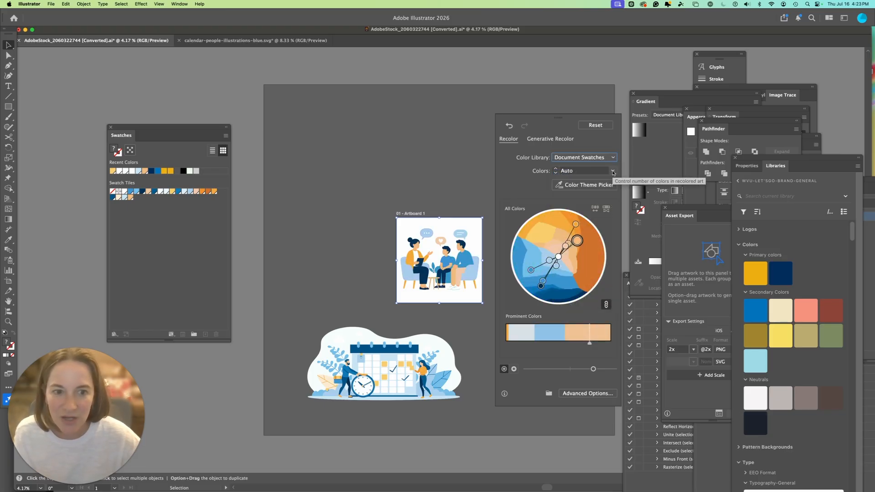
{"action": "left_click", "coordinate": [613, 171]}
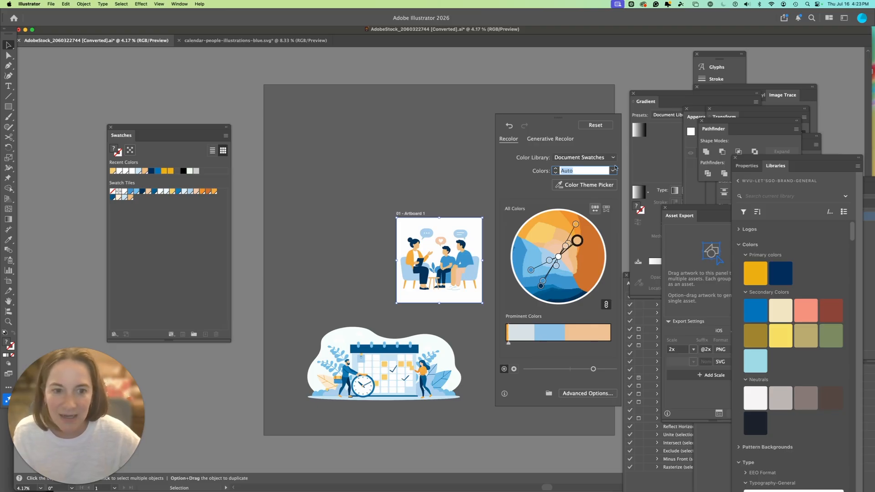
{"action": "left_click", "coordinate": [613, 171]}
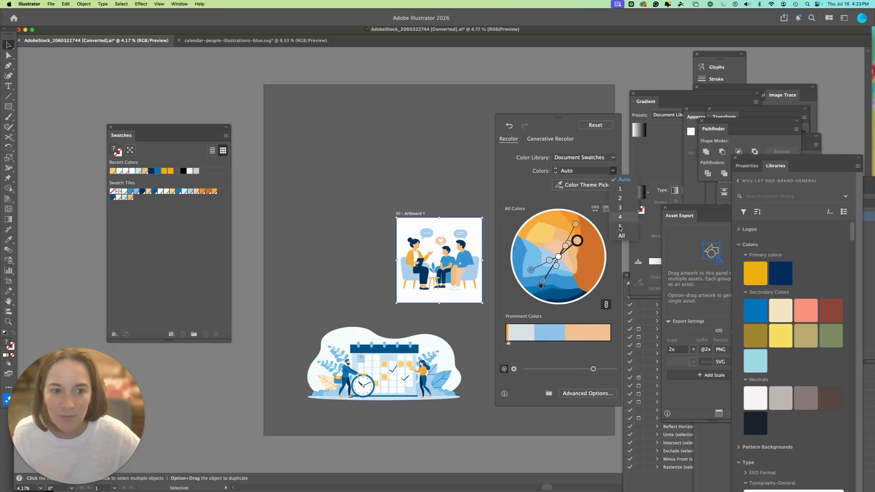
{"action": "left_click", "coordinate": [622, 235]}
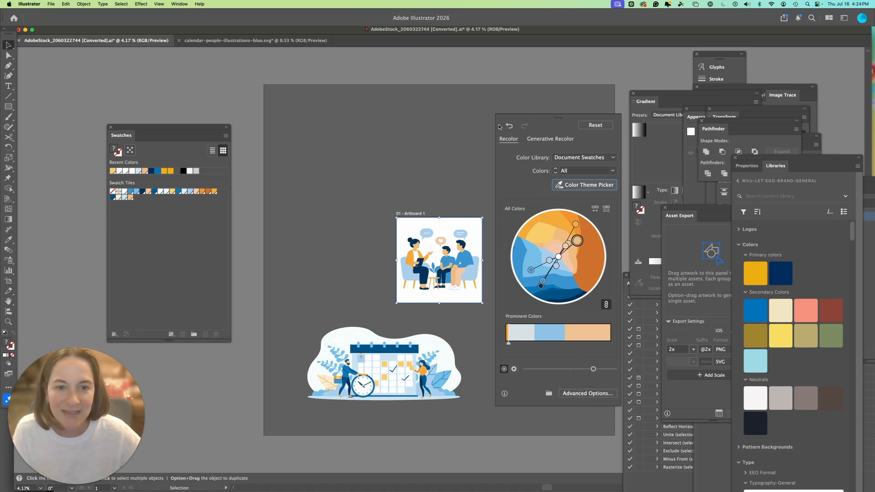
{"action": "left_click", "coordinate": [439, 147]}
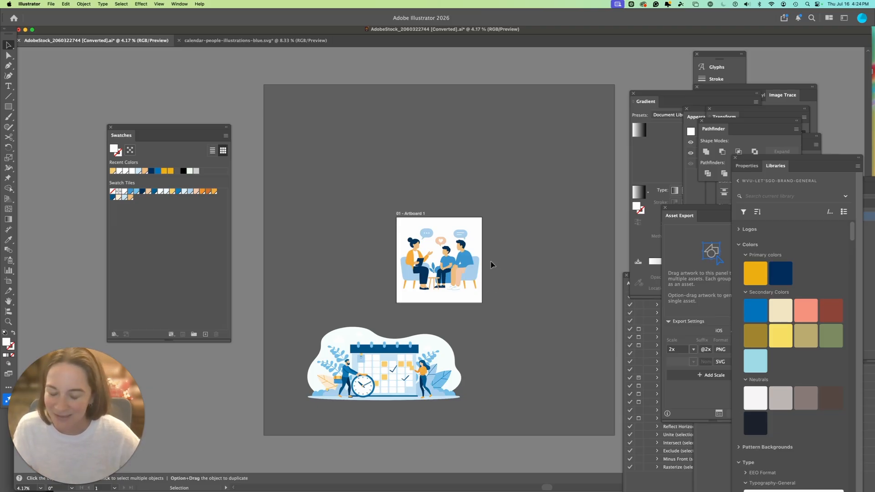
- Select all artwork in the document with the Direct Selection tool
{"action": "key", "text": "super+equal"}
{"action": "key", "text": "super+equal"}
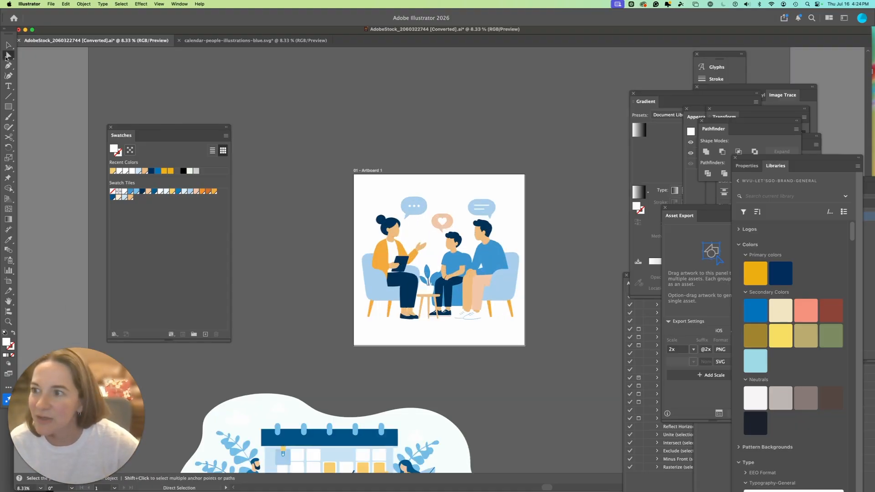
{"action": "left_click", "coordinate": [392, 226]}
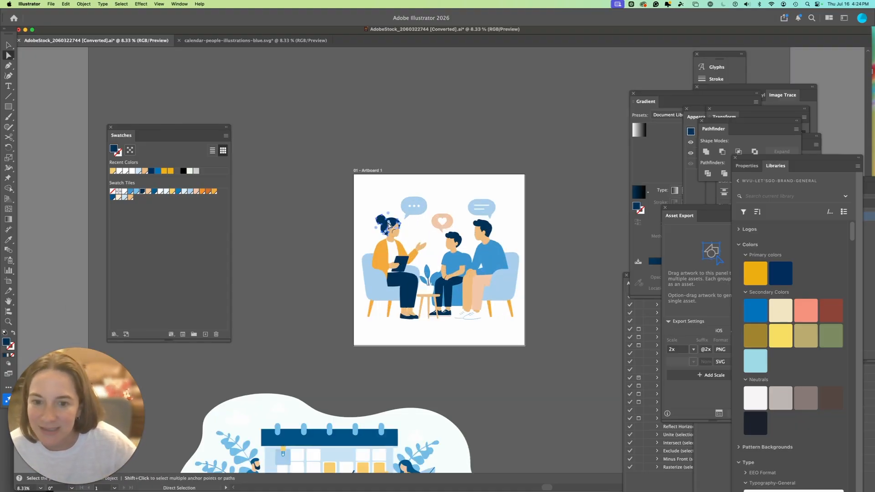
{"action": "key", "text": "super+a"}
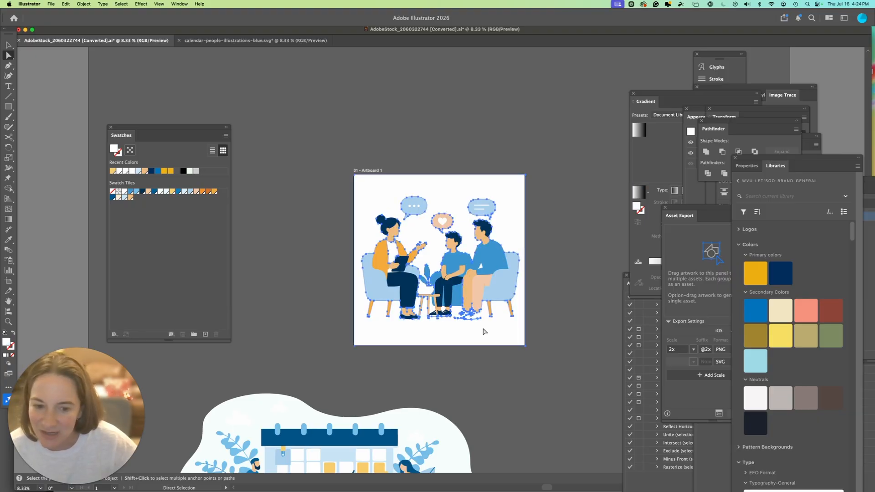
{"action": "left_click", "coordinate": [575, 296]}
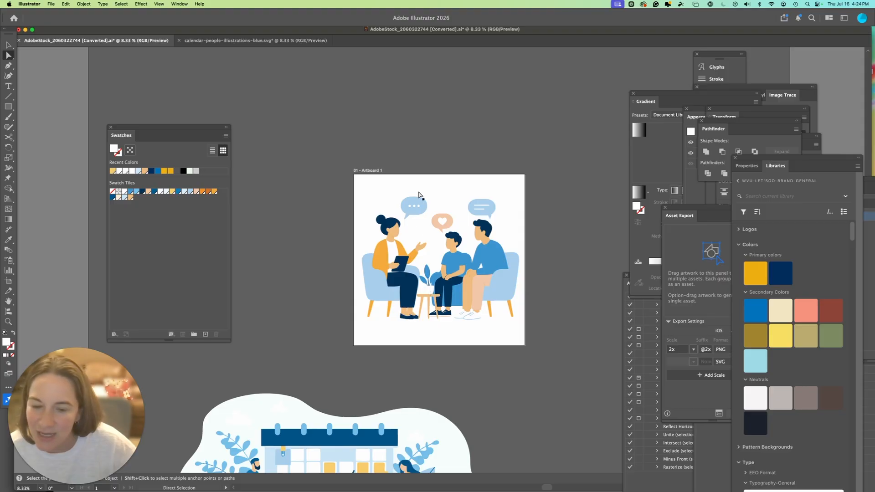
{"action": "key", "text": "super+a"}
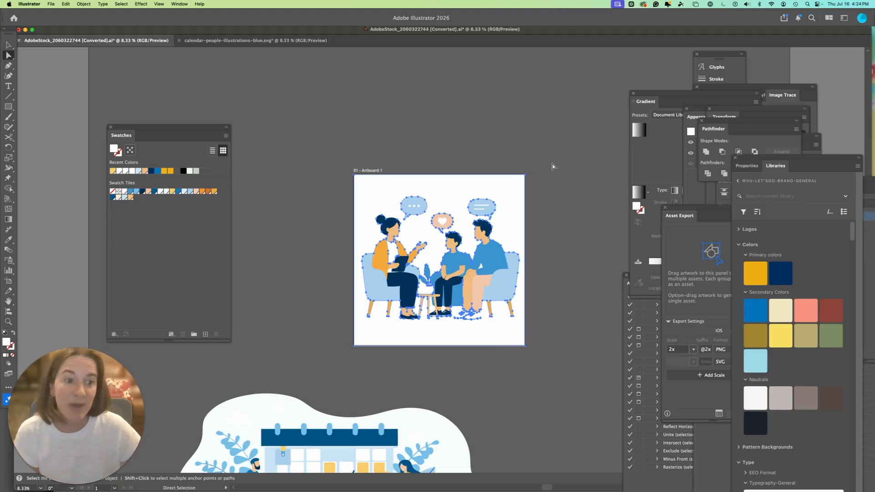
{"action": "left_click_drag", "start_coordinate": [732, 124], "coordinate": [657, 116]}
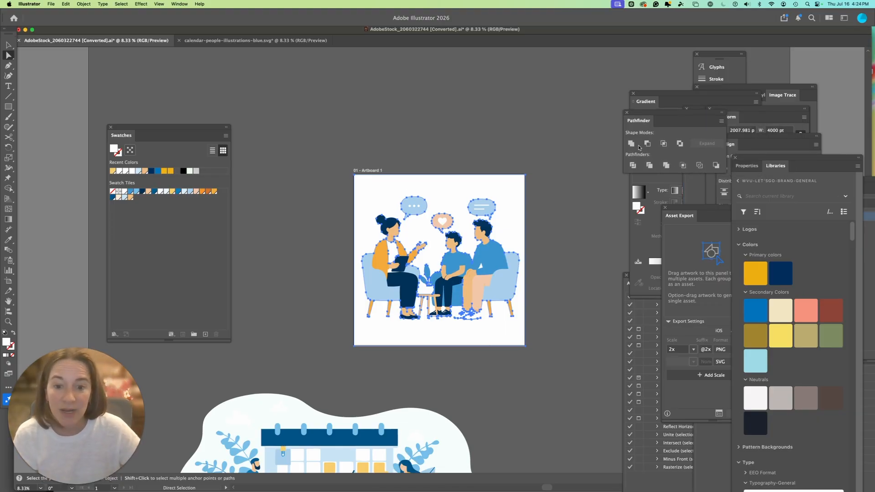